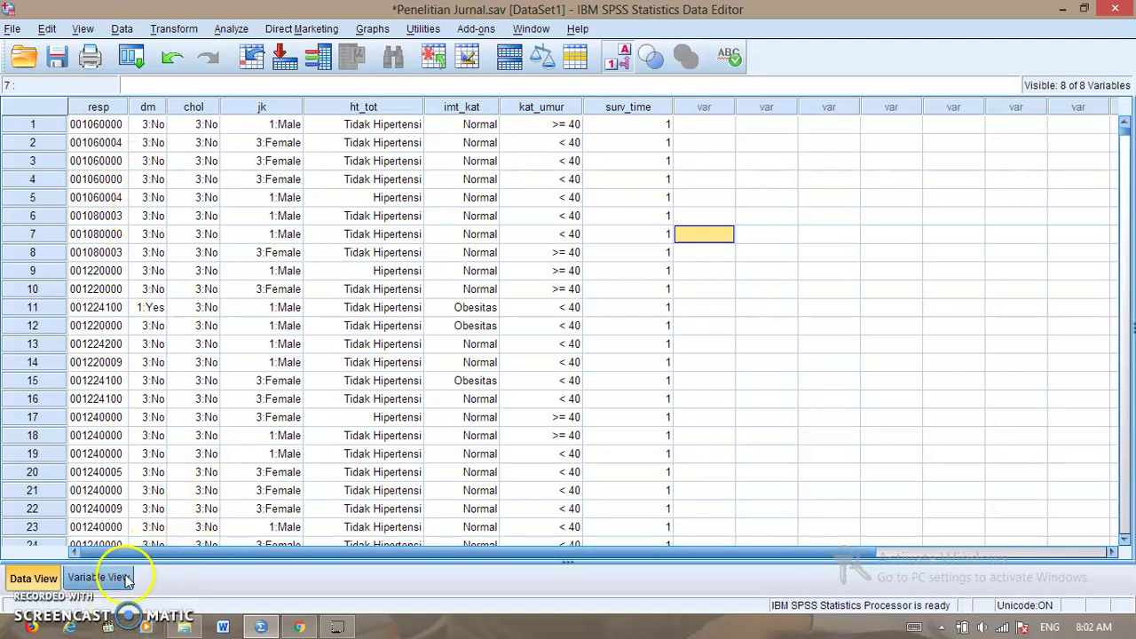
Step: Set the measurement level of the chol and dm variables to Ordinal
click(123, 579)
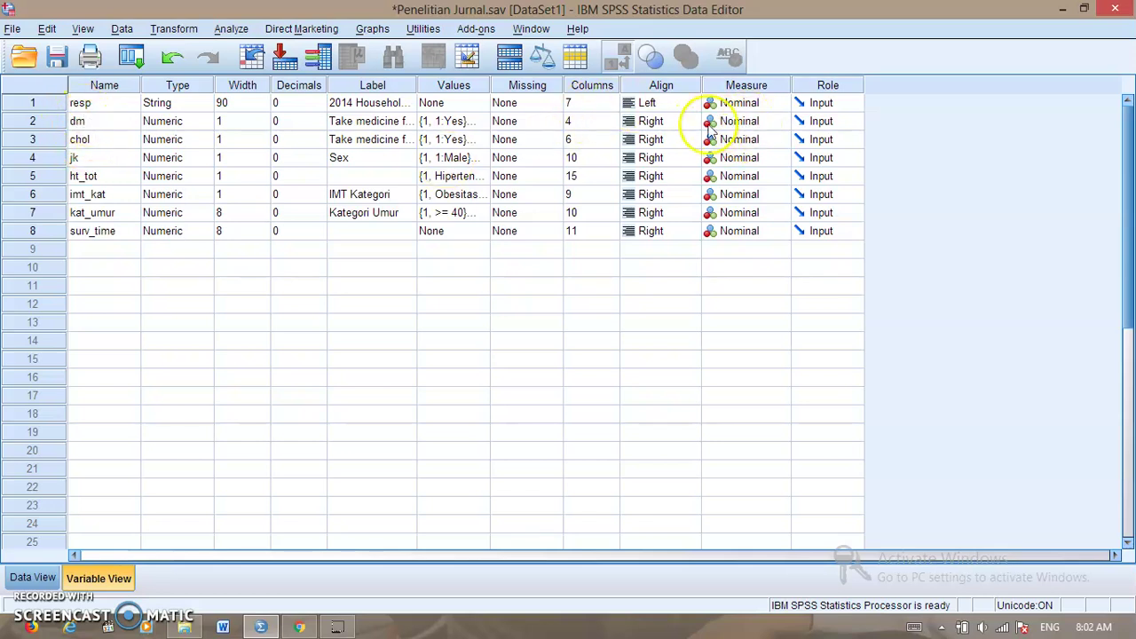
click(768, 140)
click(779, 139)
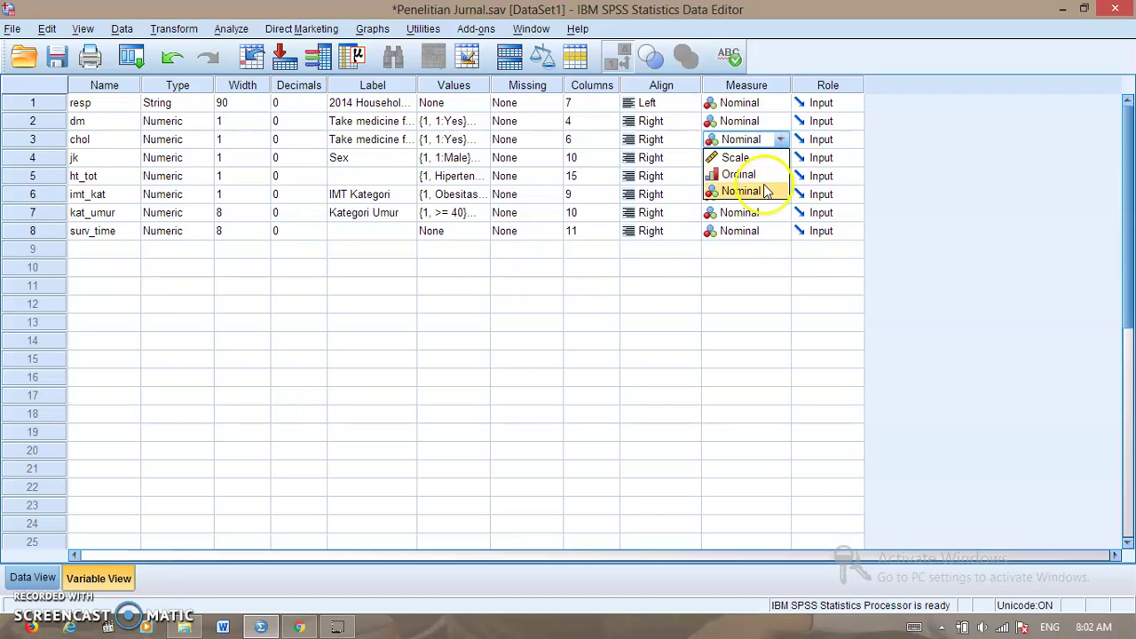
click(756, 191)
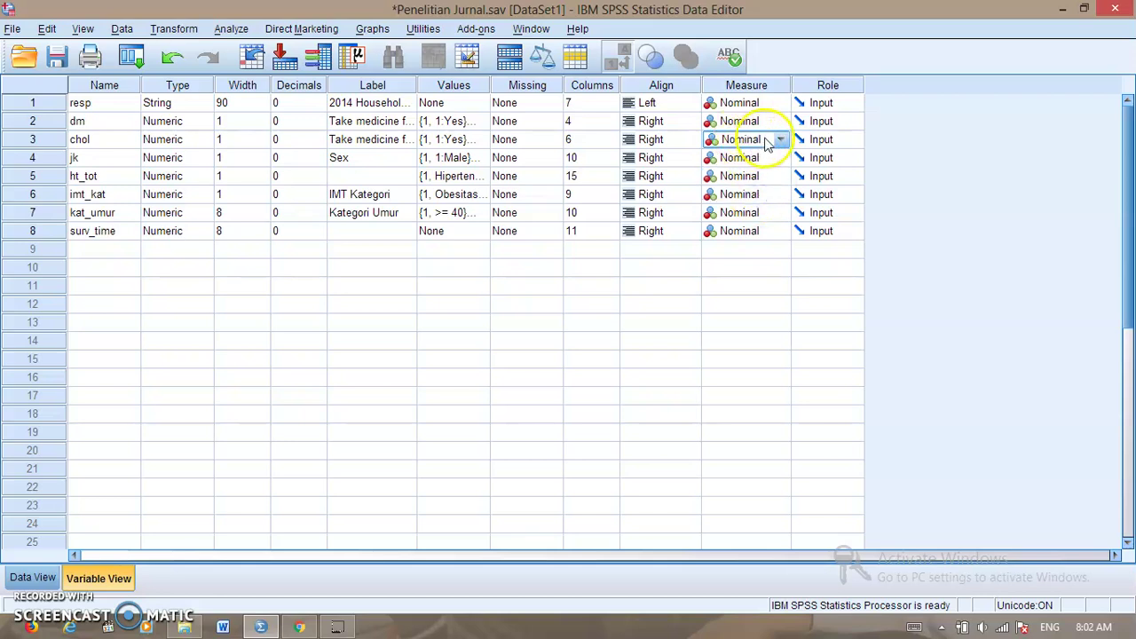
click(777, 139)
click(762, 174)
click(755, 121)
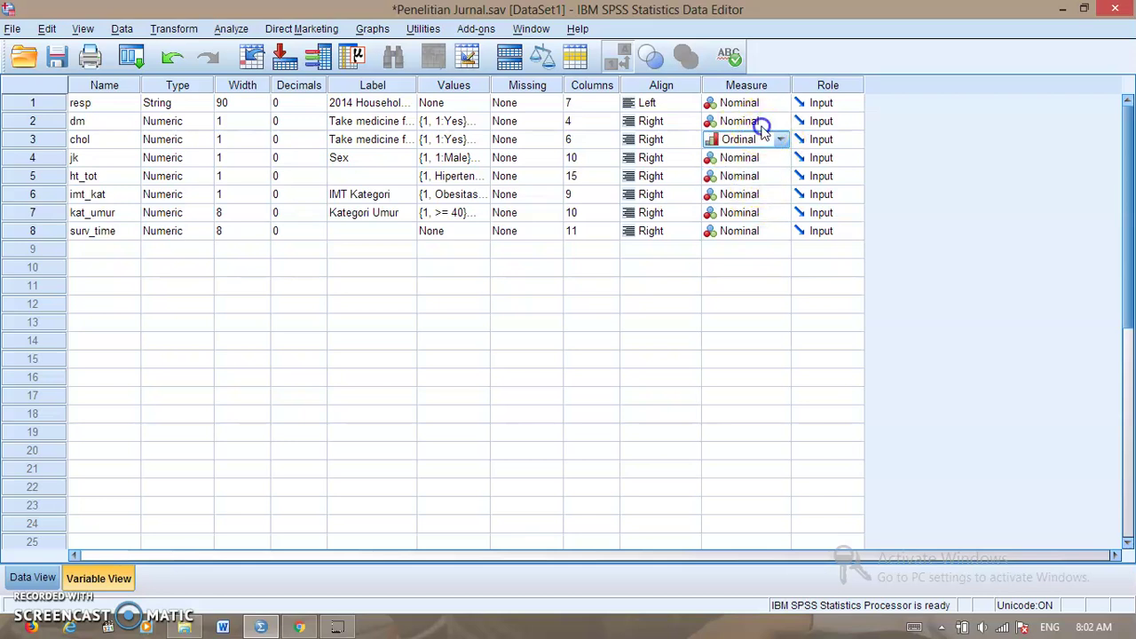
click(770, 124)
click(761, 157)
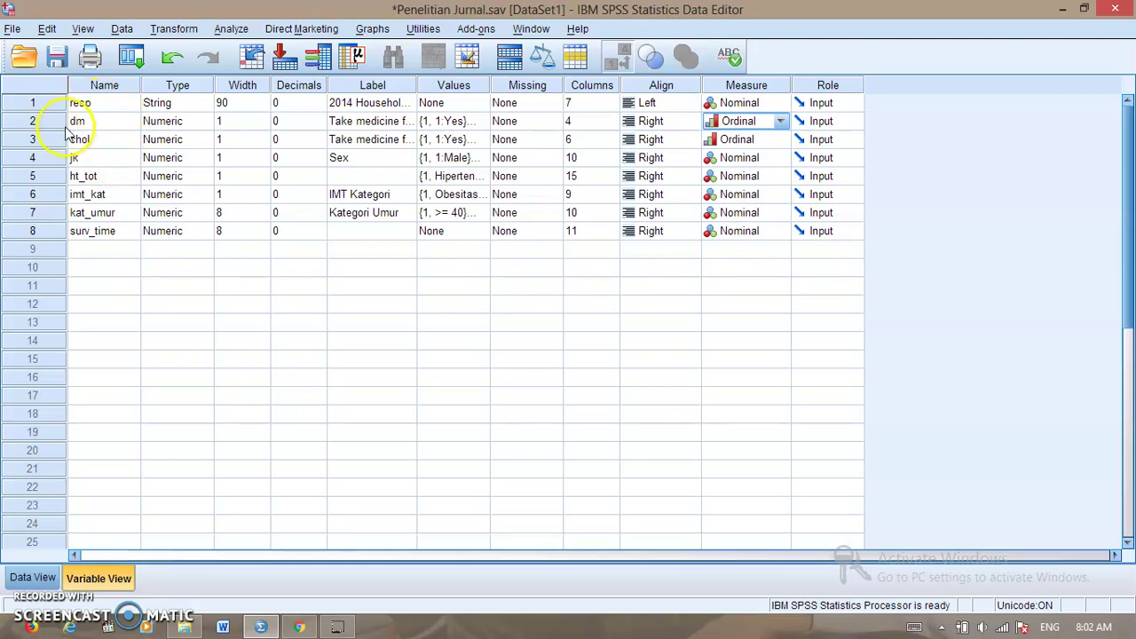
Step: Set up a Crosstabs analysis with the cholesterol medicine variable as rows and the diabetes medicine variable as columns
click(14, 582)
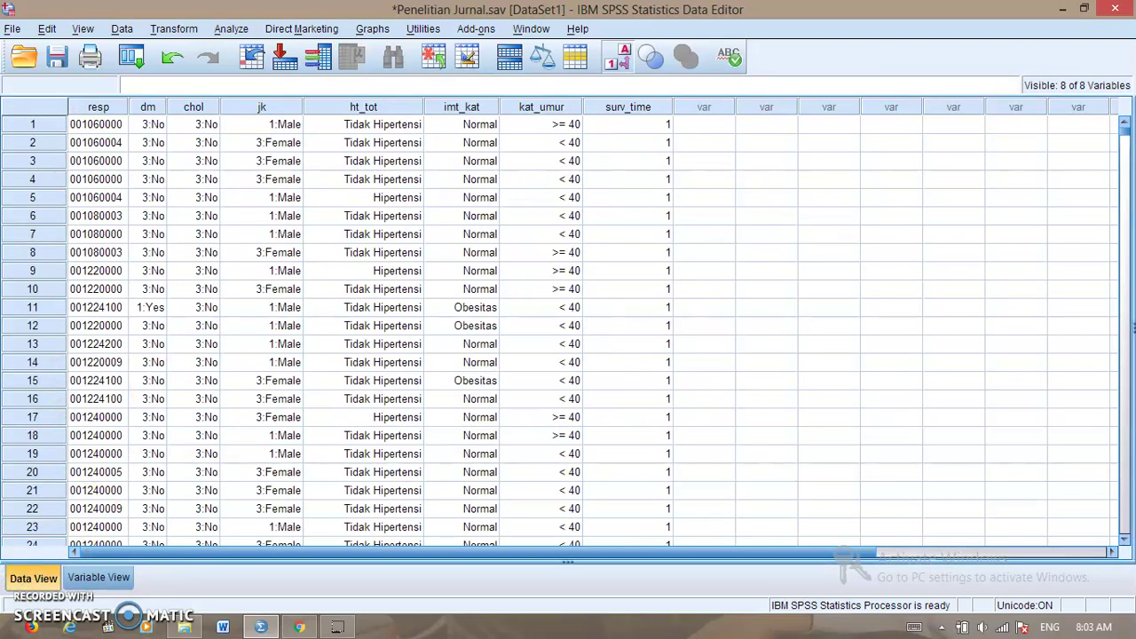
click(233, 29)
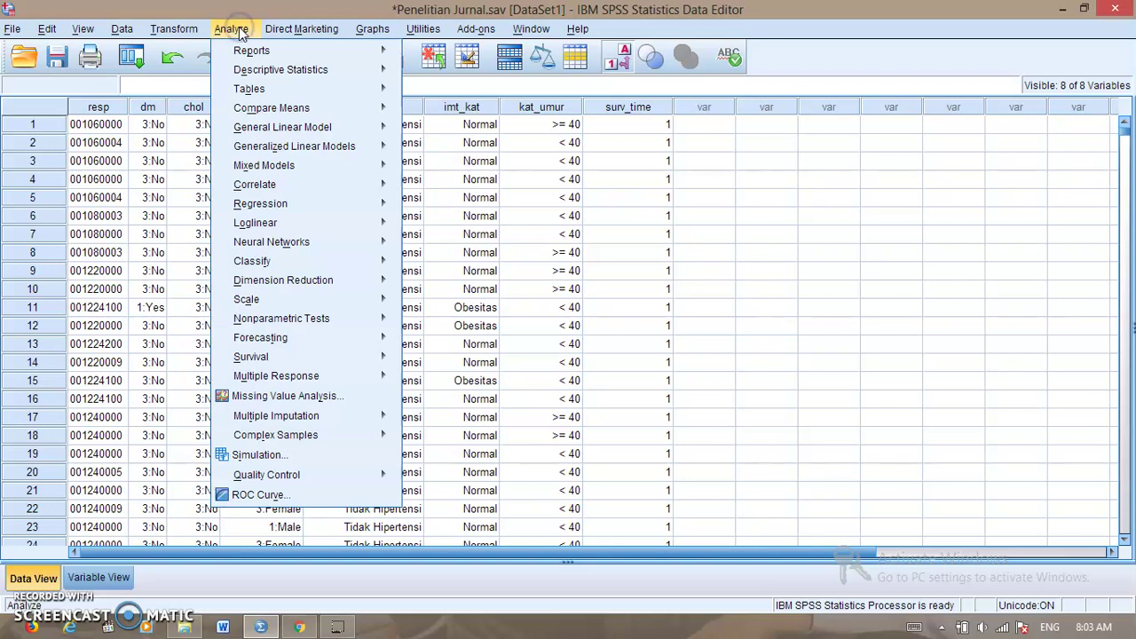
mouse_move(309, 78)
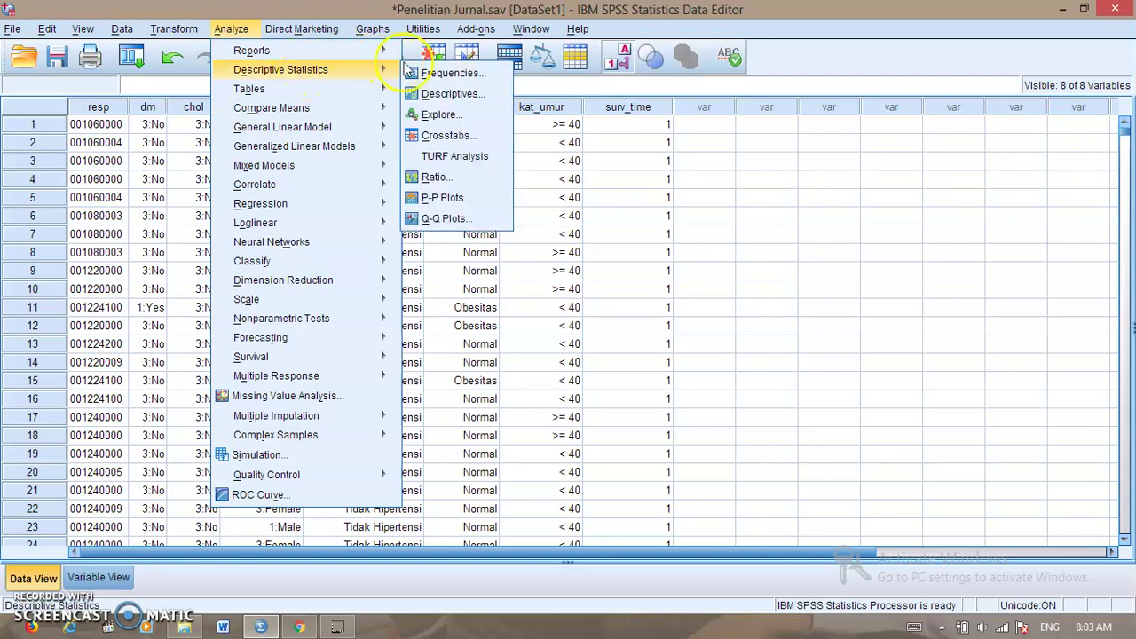
click(444, 135)
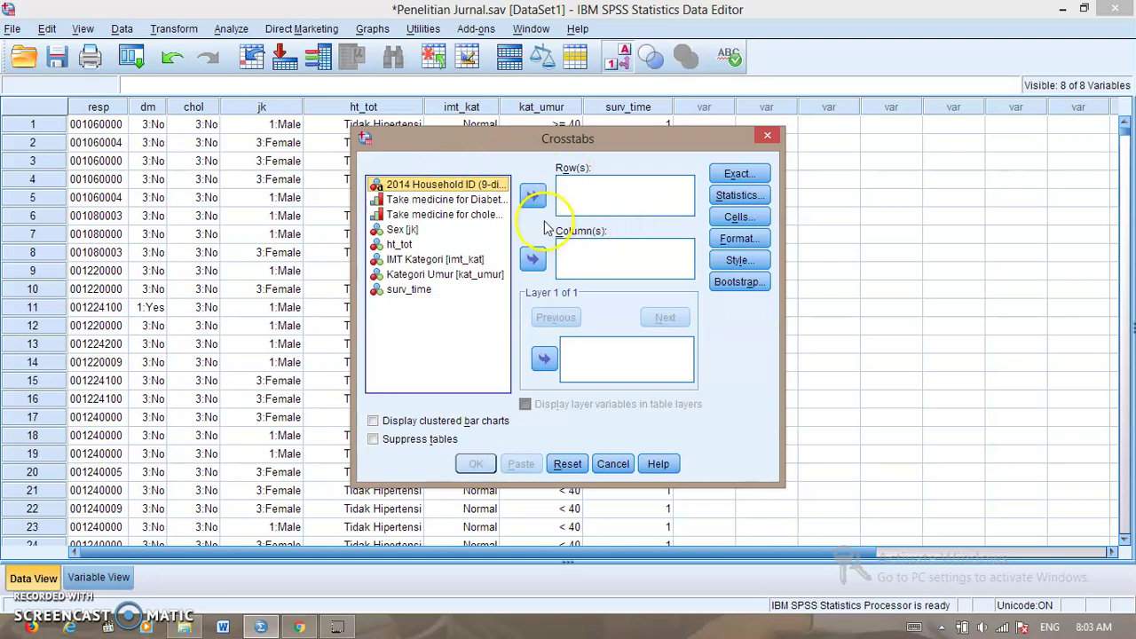
click(480, 202)
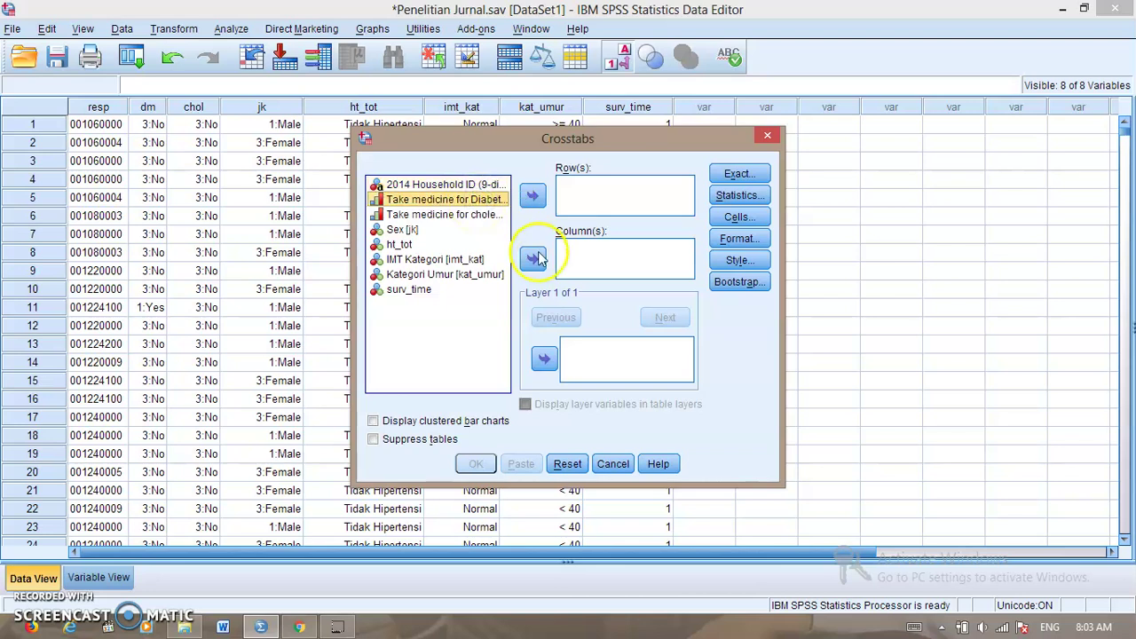
click(534, 260)
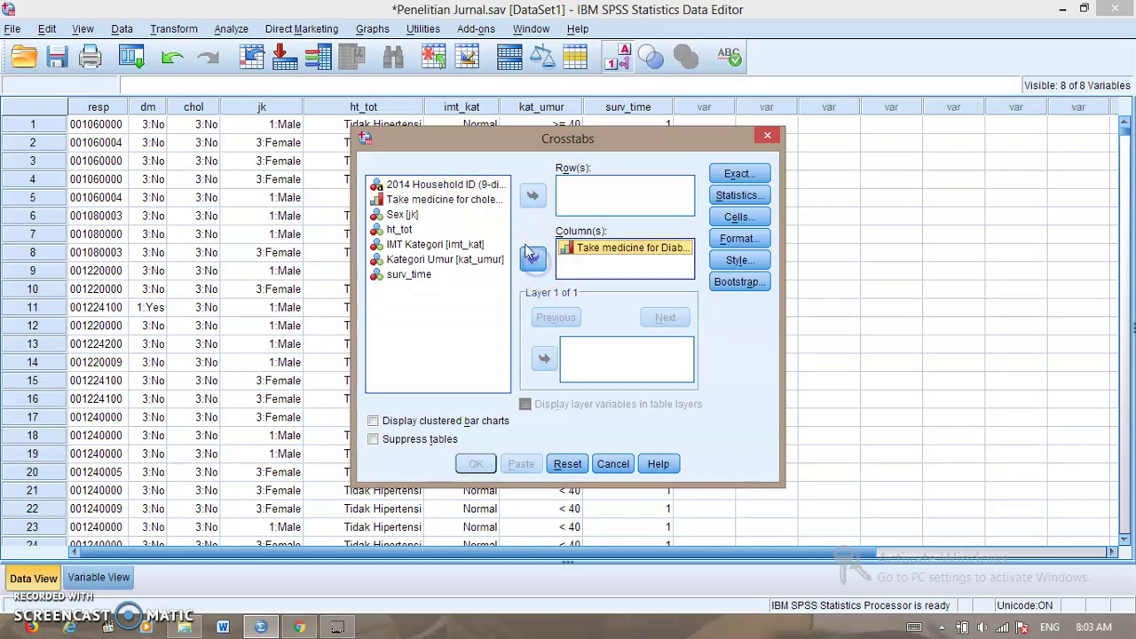
click(458, 200)
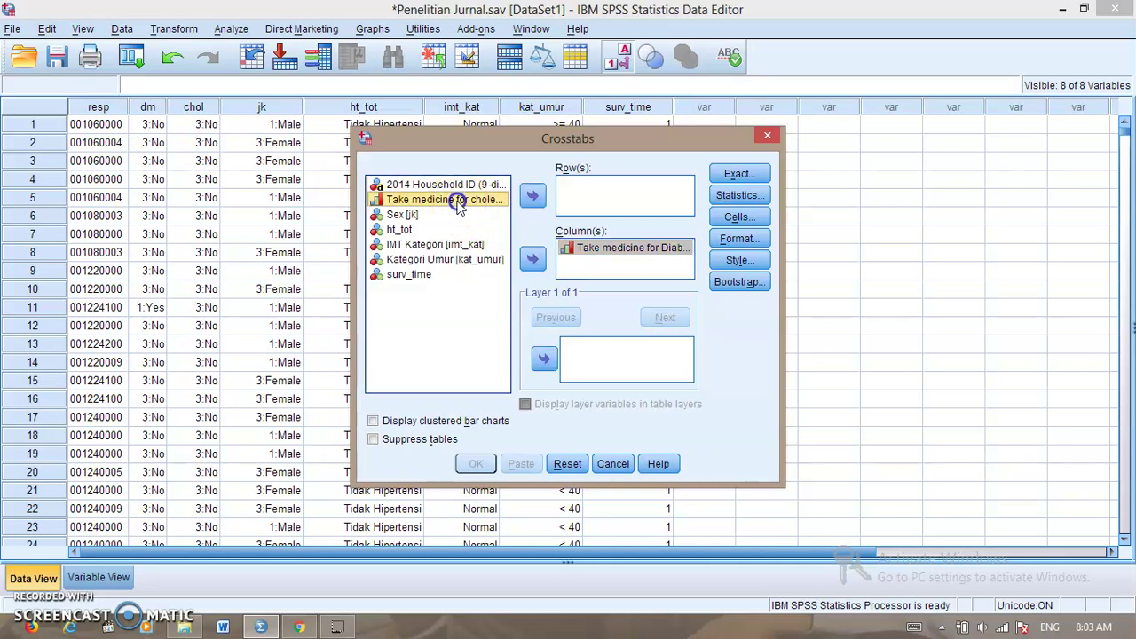
click(534, 196)
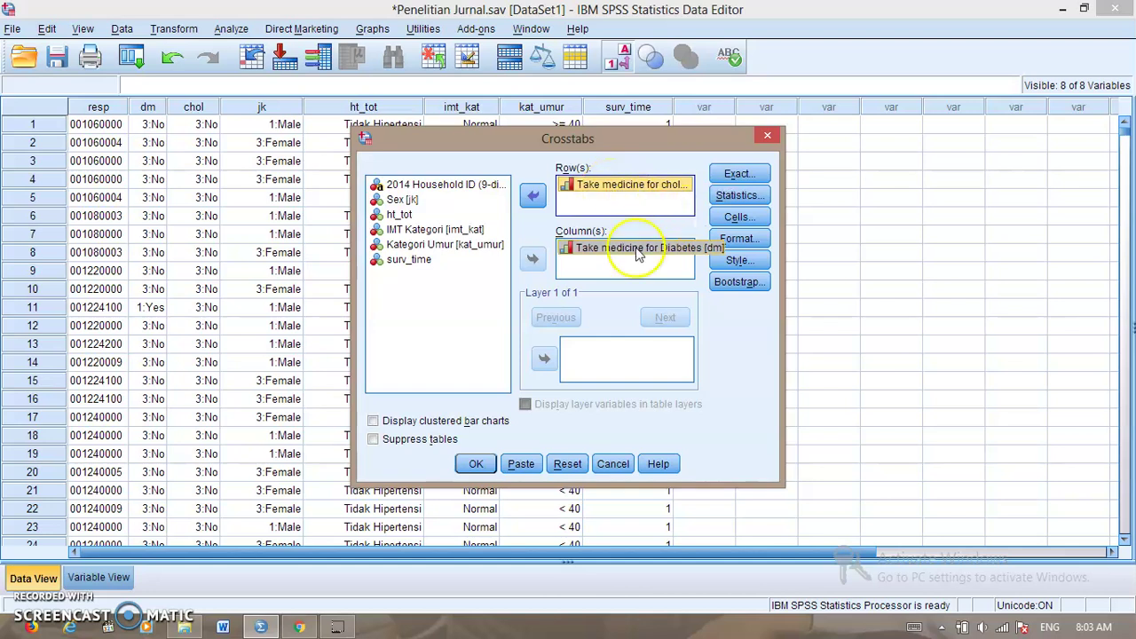
Step: Include the Chi-square and Risk statistics in the crosstab analysis
click(735, 196)
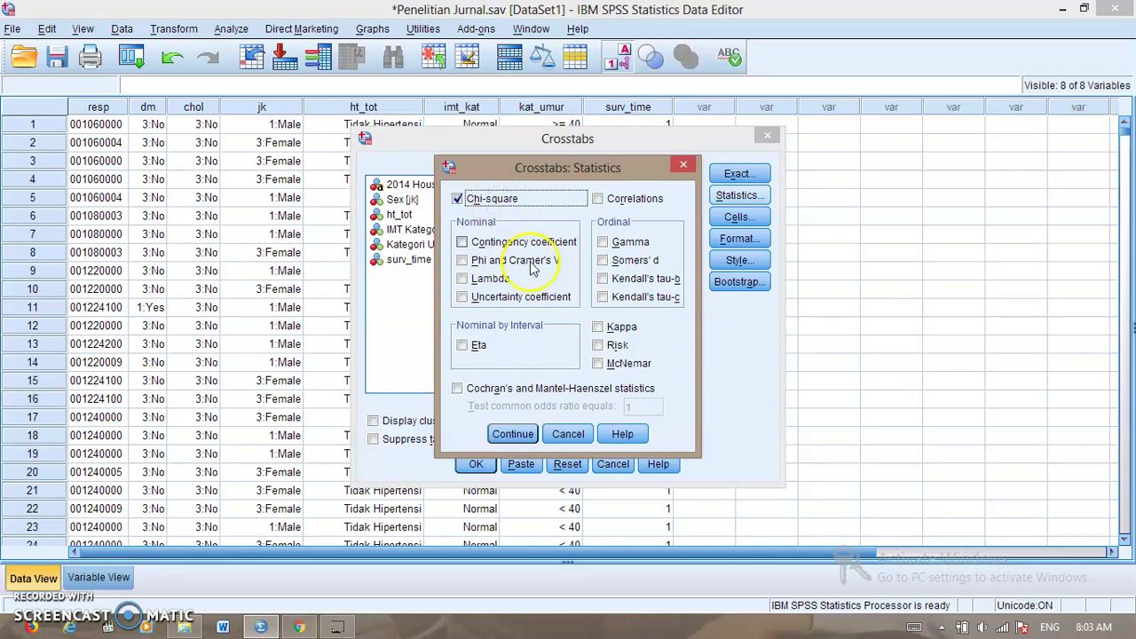
click(617, 345)
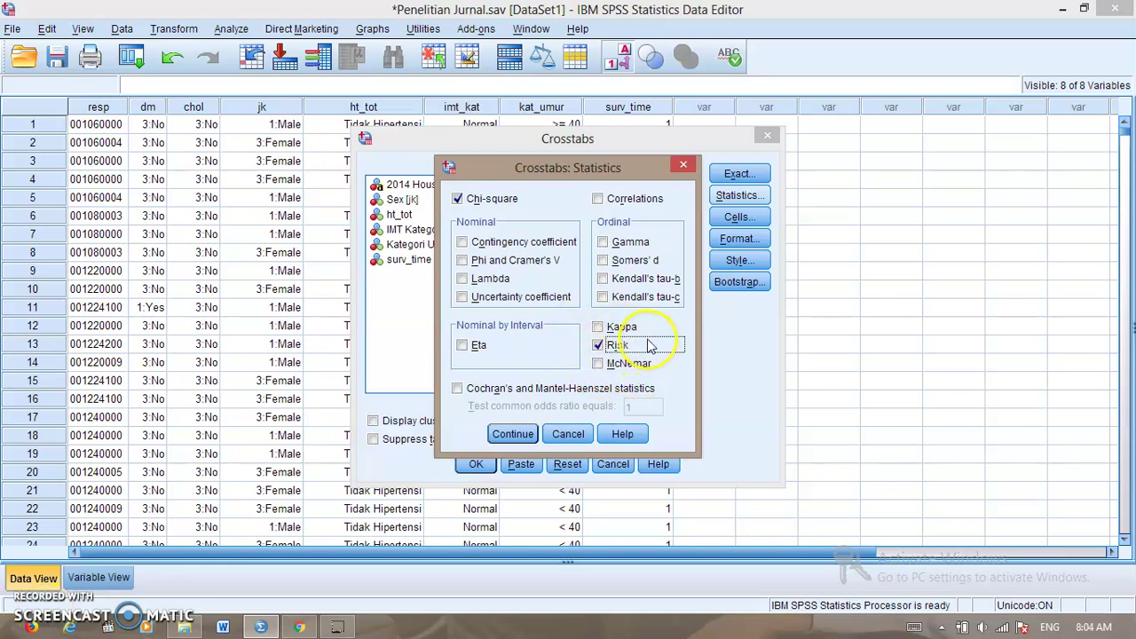
click(596, 344)
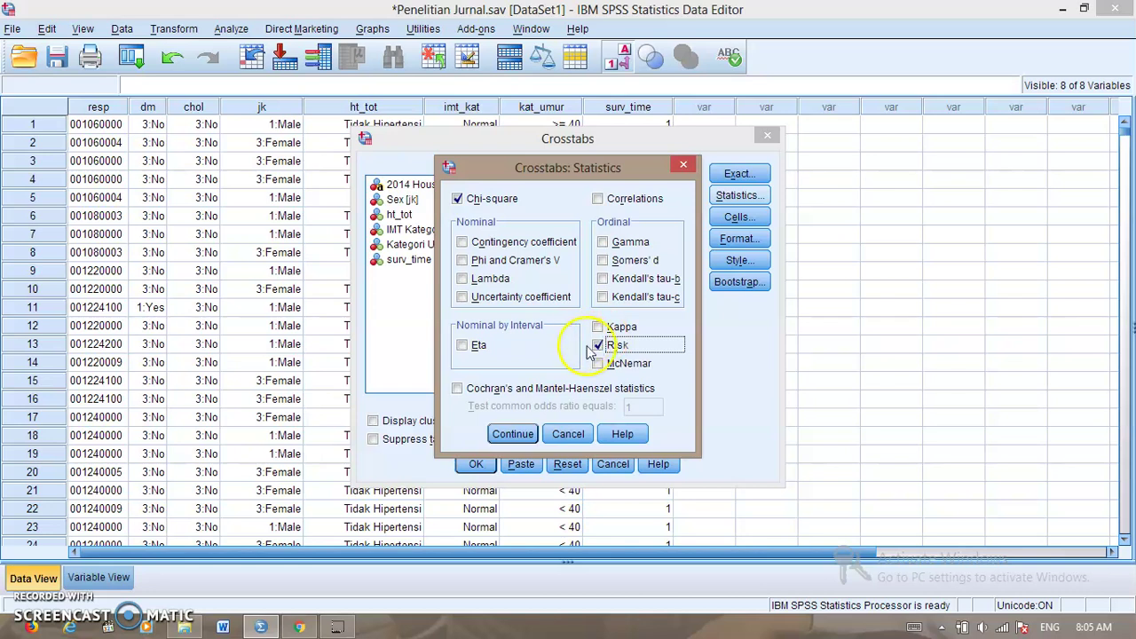
click(513, 435)
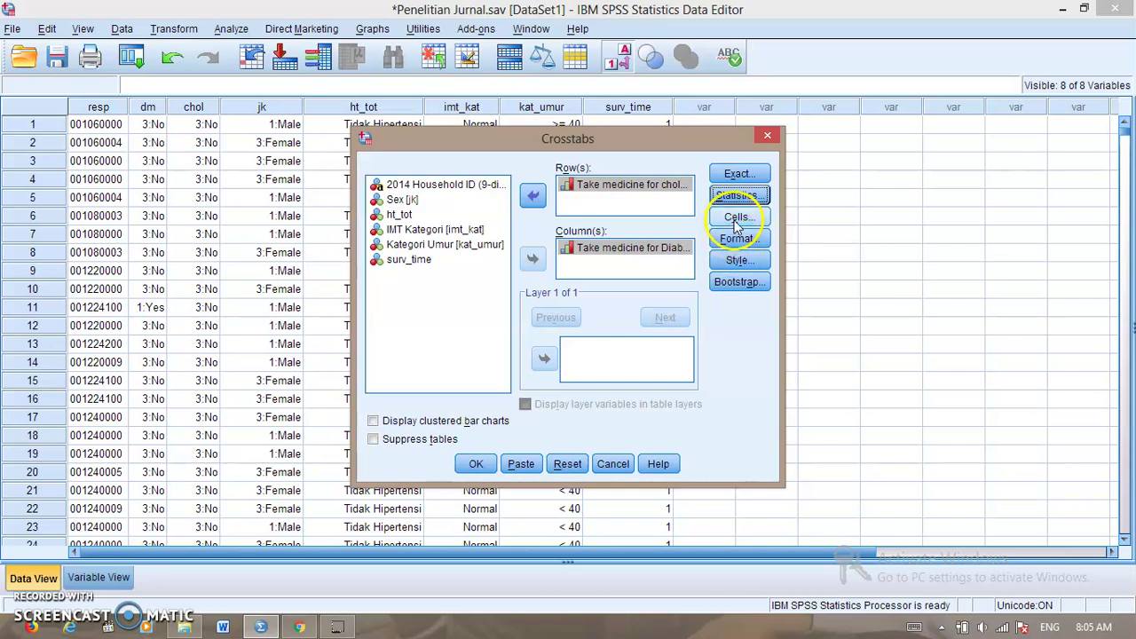
Step: Add row percentages to the observed counts in the crosstab cells
click(737, 219)
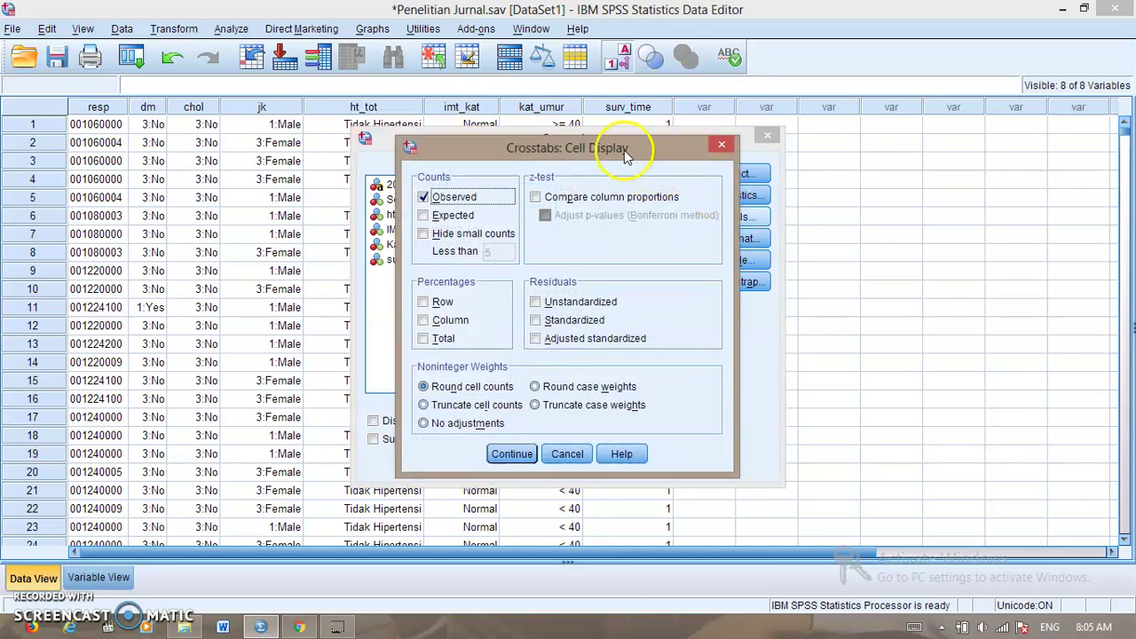
drag(620, 152, 540, 152)
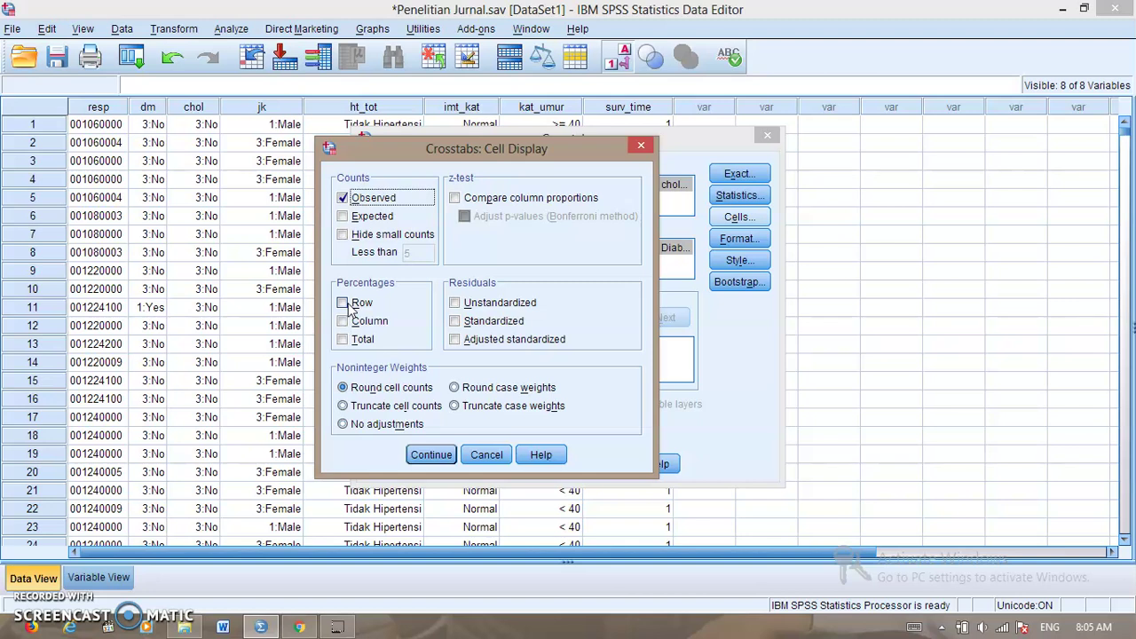
click(355, 328)
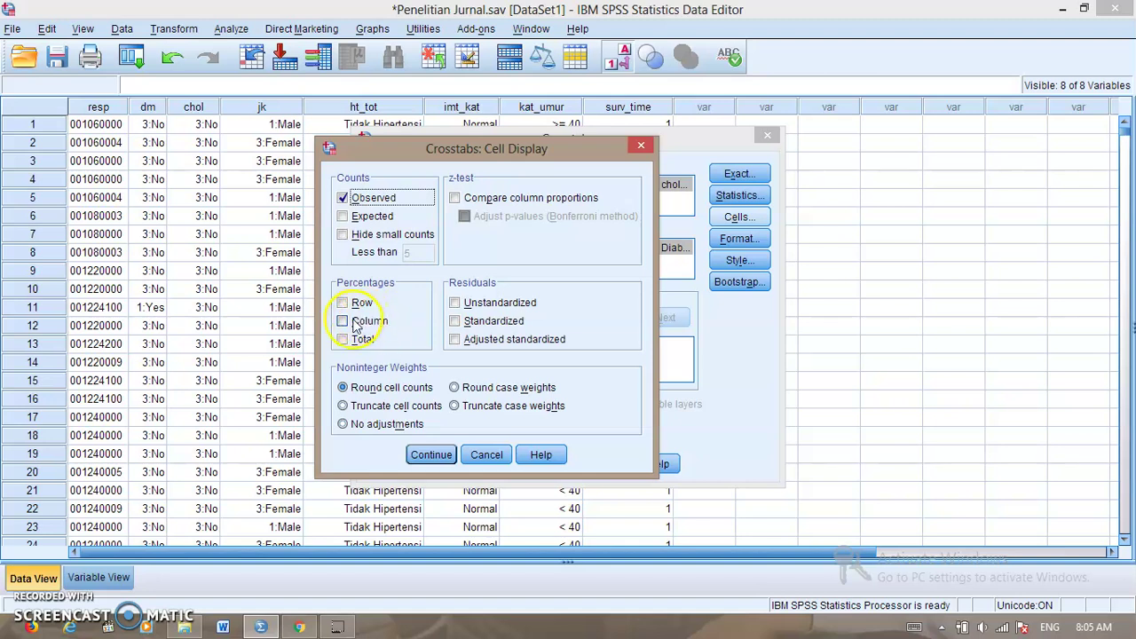
click(344, 304)
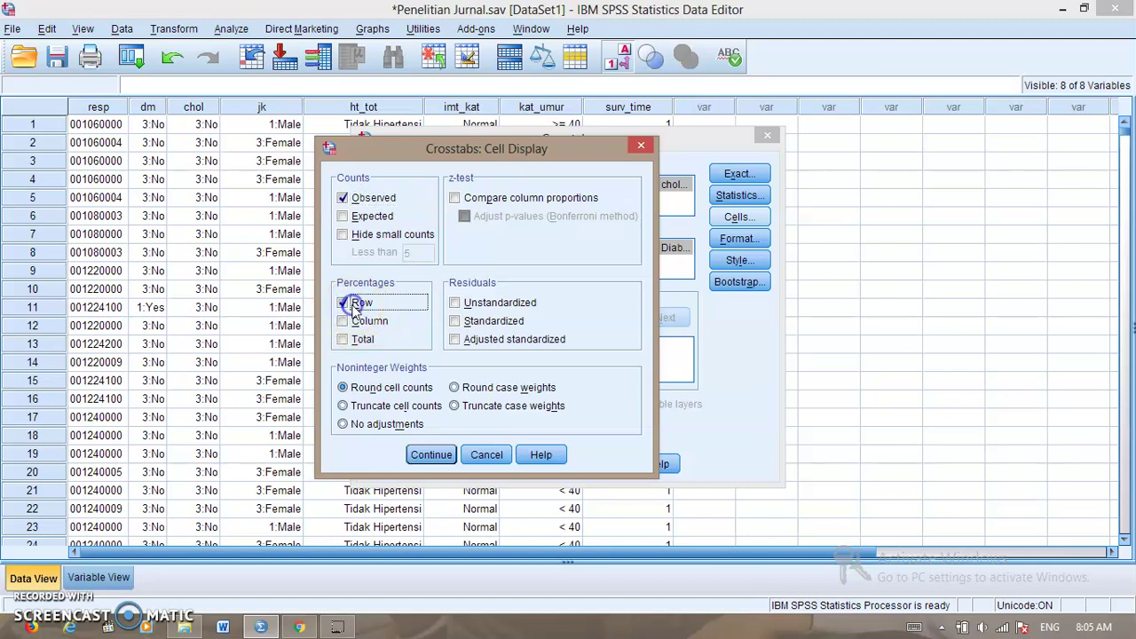
click(428, 455)
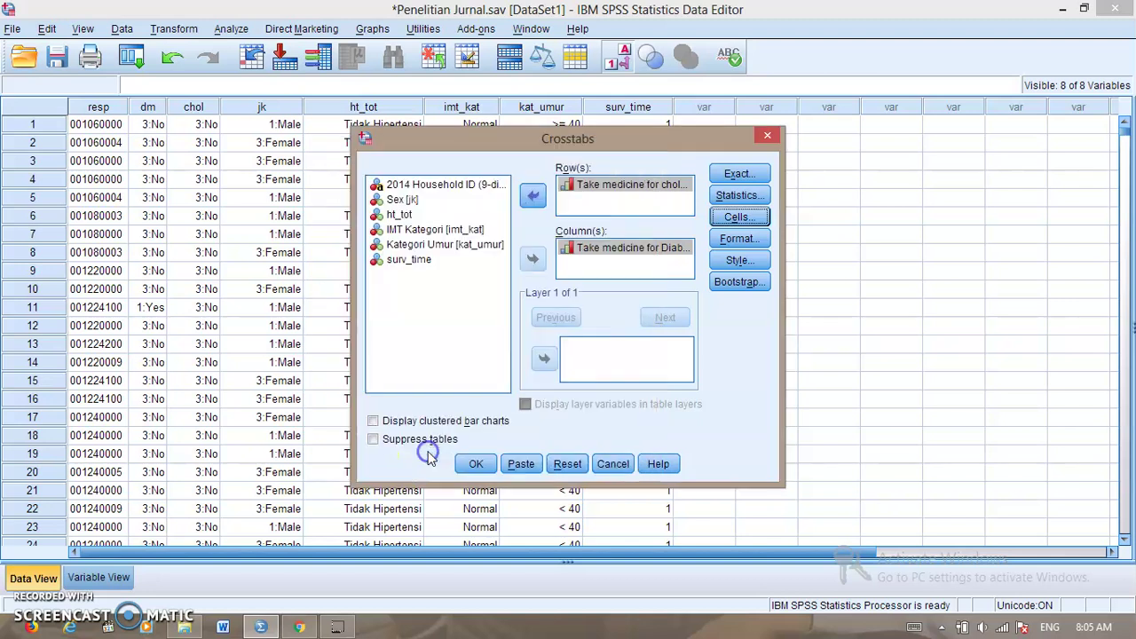
Step: Review the table format, exact test and cell display settings, and run the crosstab analysis
click(728, 240)
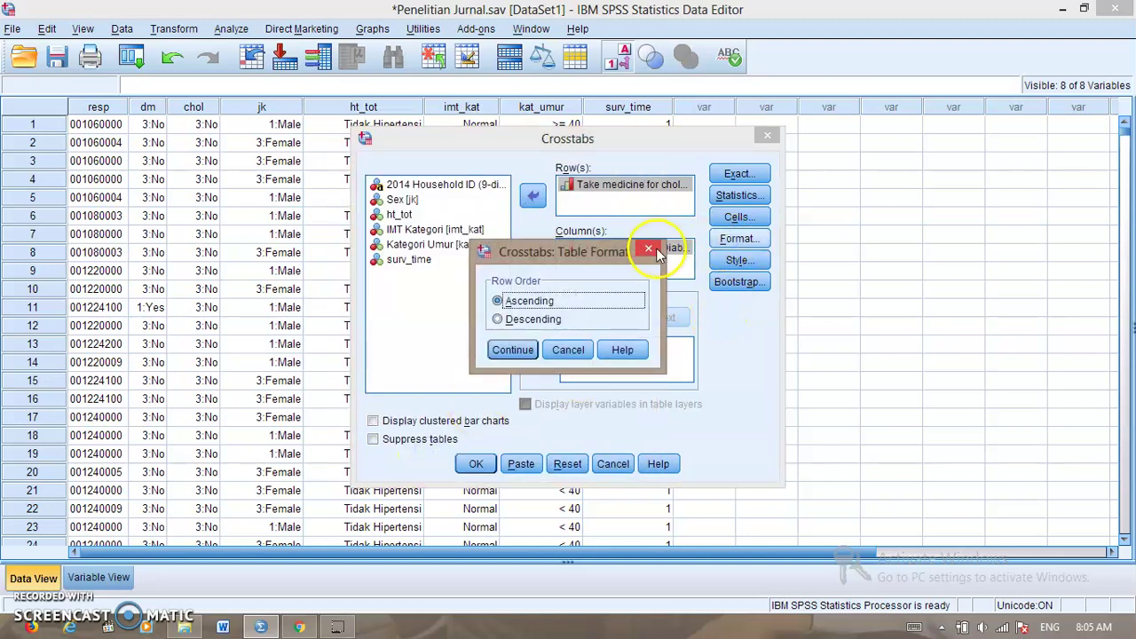
click(654, 249)
click(737, 174)
click(684, 182)
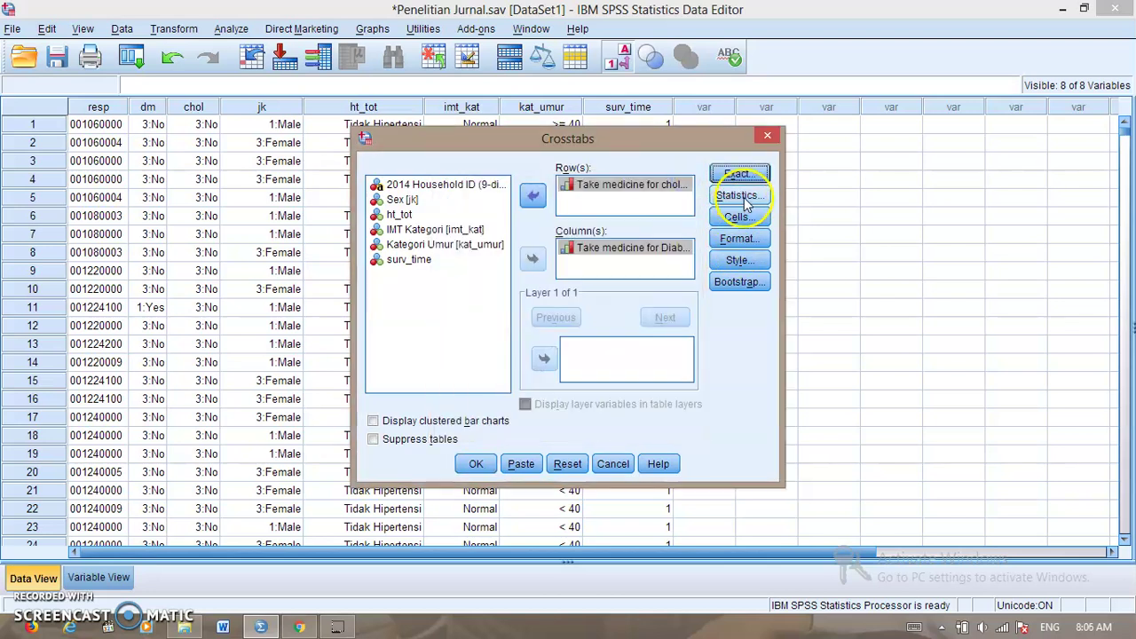
click(737, 217)
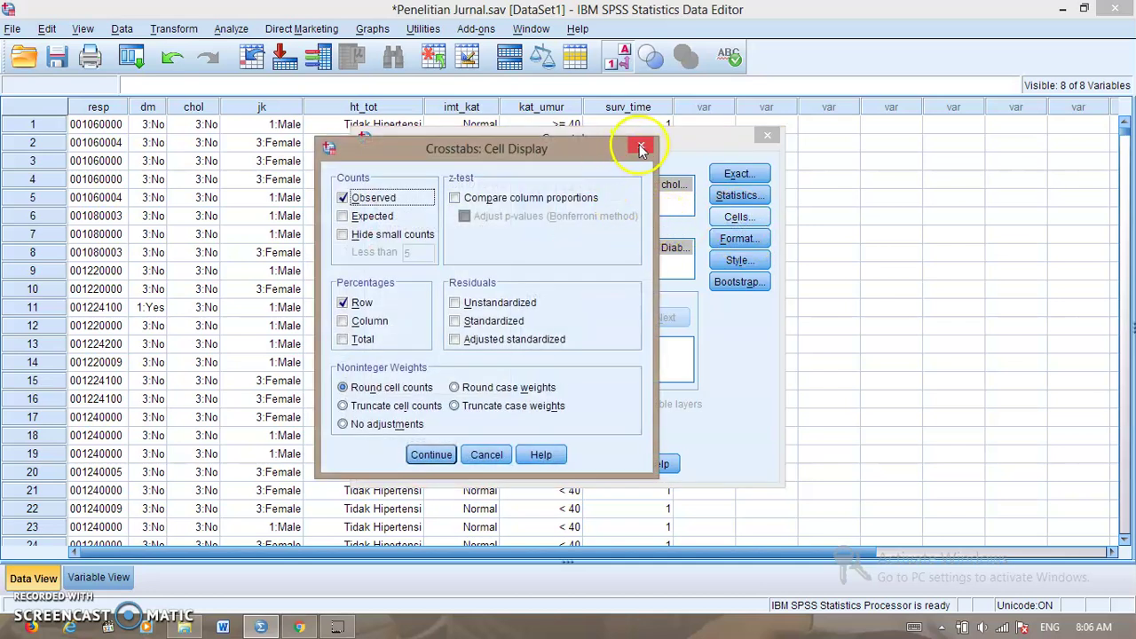
click(640, 145)
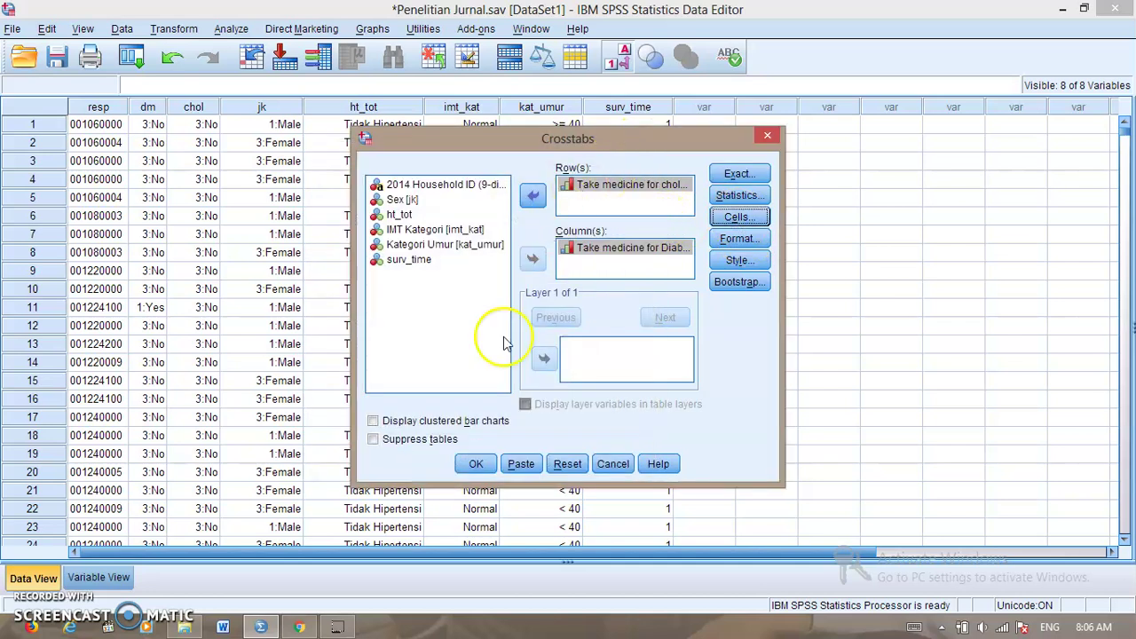
click(475, 463)
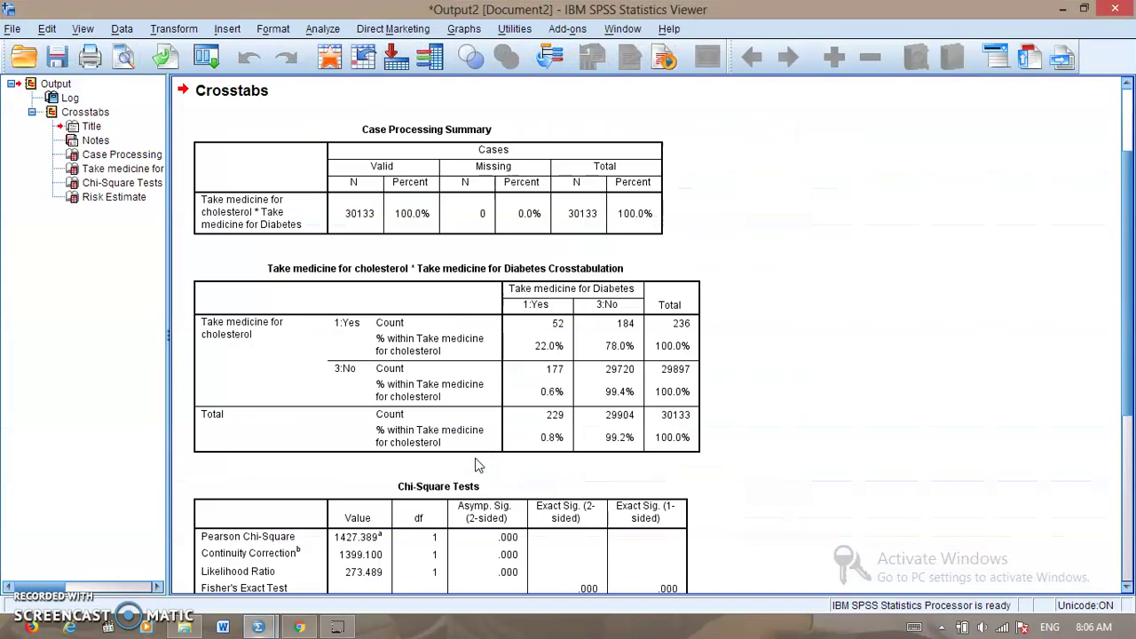
Step: Examine the cholesterol by diabetes crosstabulation, the chi-square tests and the risk estimate tables in the output
scroll(434, 395, down, 3)
scroll(434, 394, down, 3)
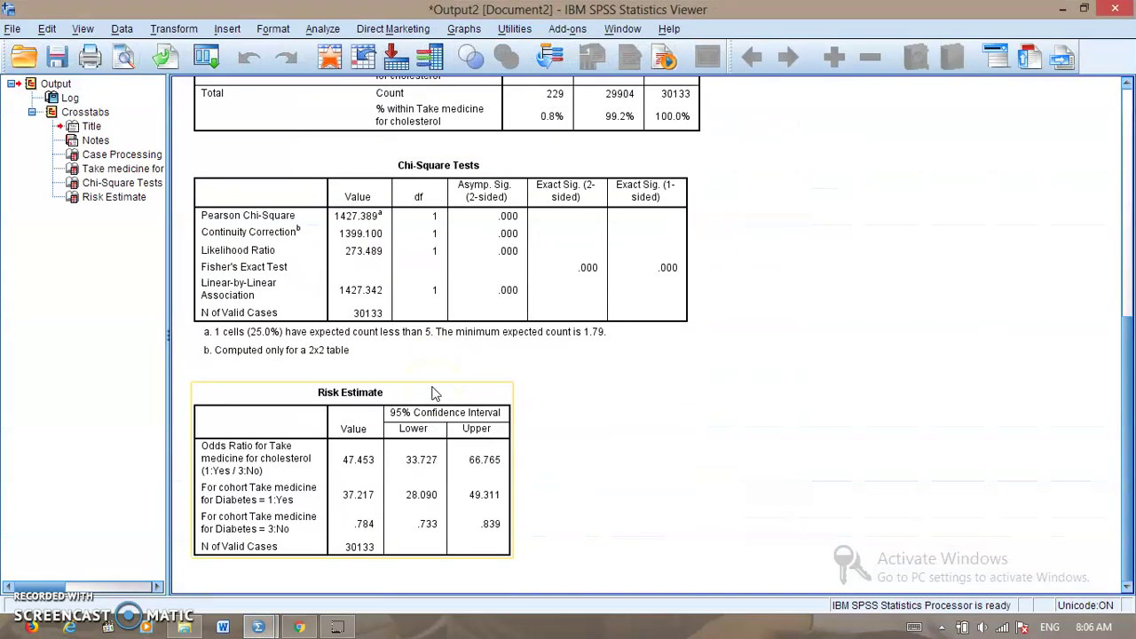
scroll(435, 393, up, 5)
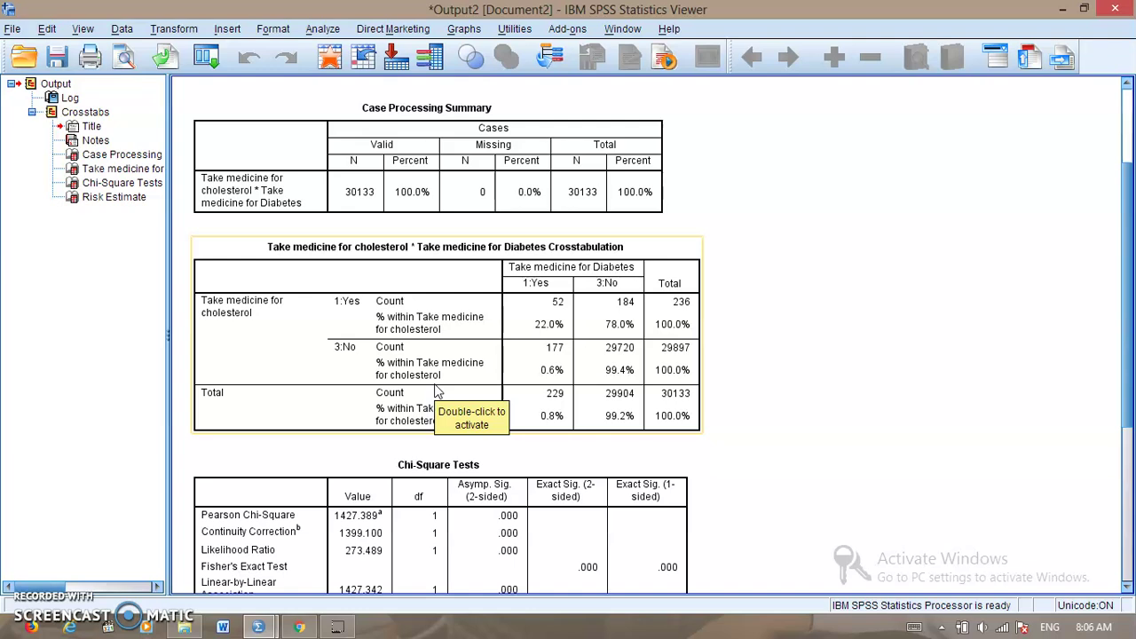
scroll(510, 253, up, 3)
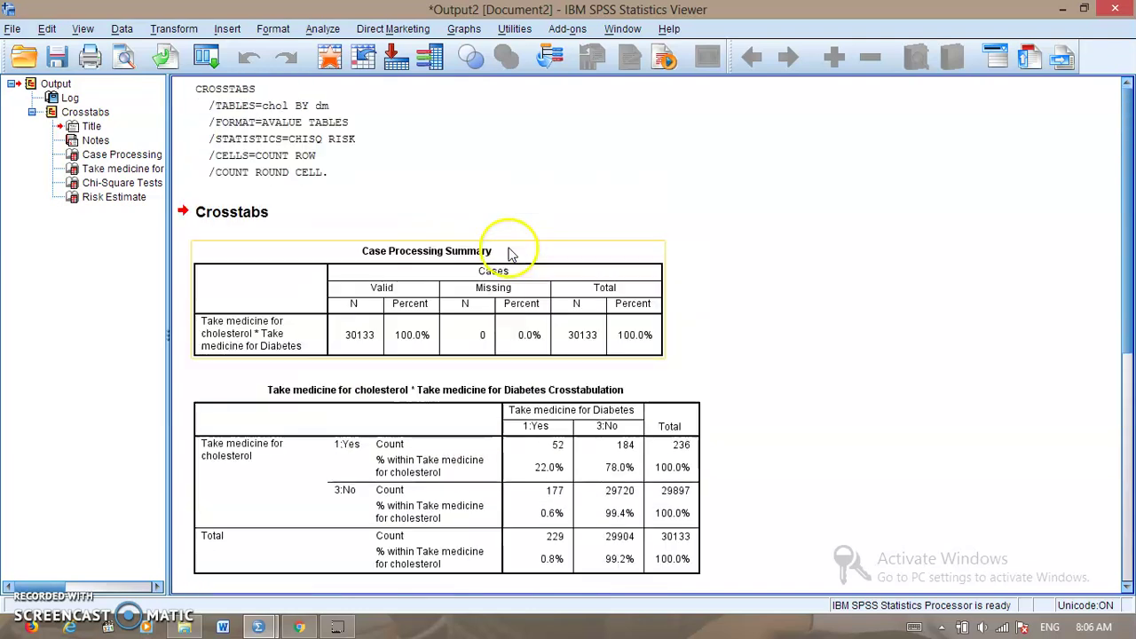
scroll(510, 257, down, 2)
scroll(431, 249, down, 6)
scroll(426, 246, down, 1)
scroll(417, 249, up, 4)
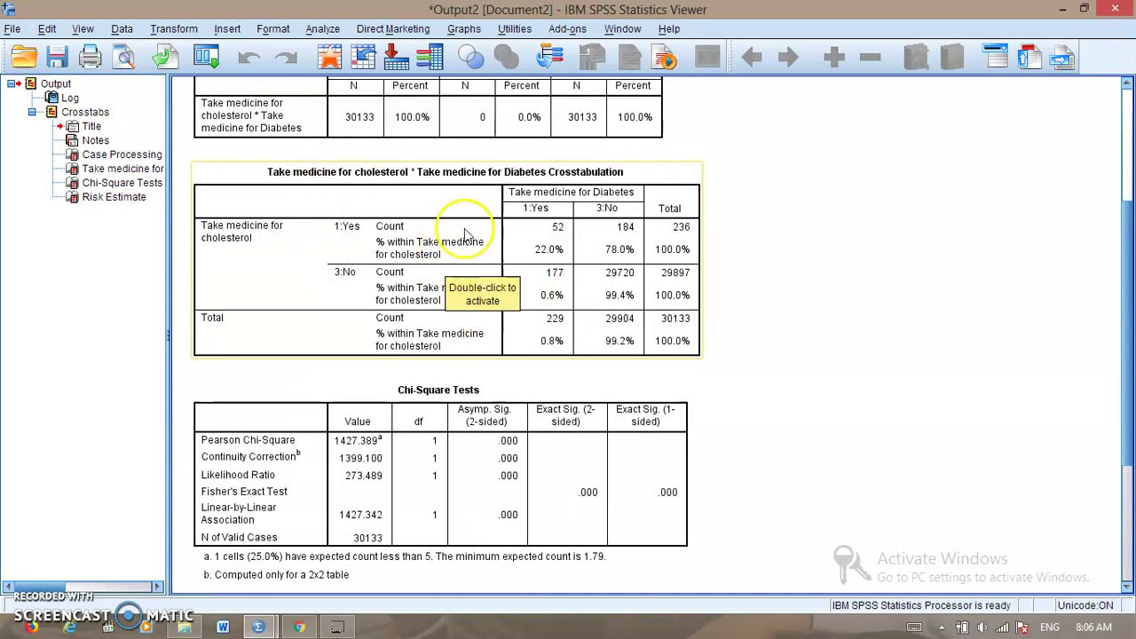
scroll(399, 222, down, 1)
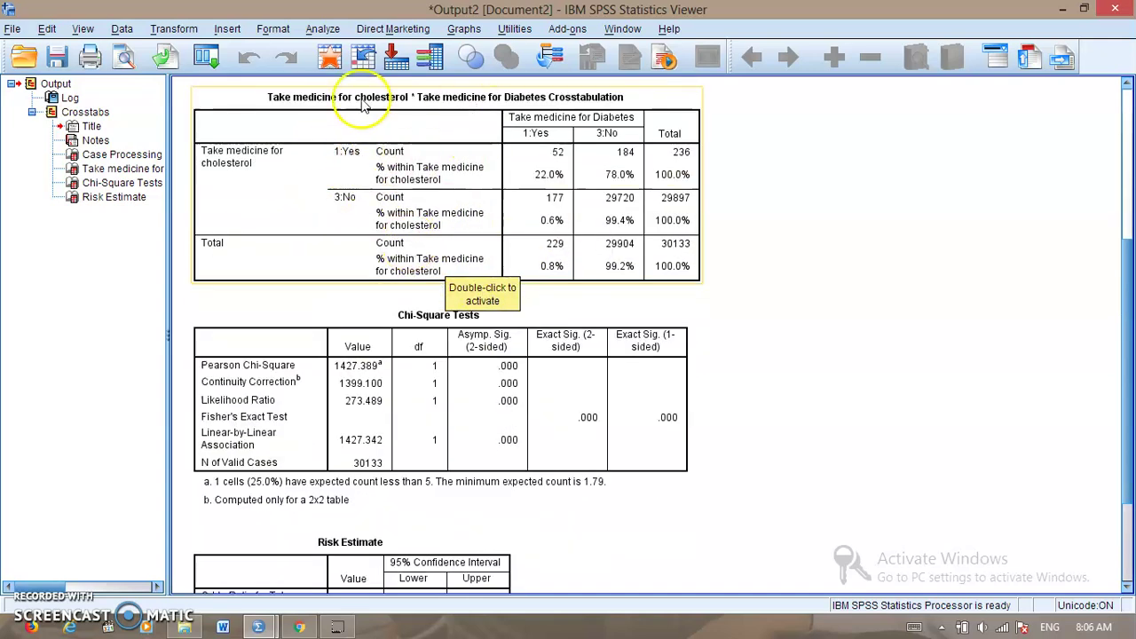
scroll(335, 491, down, 2)
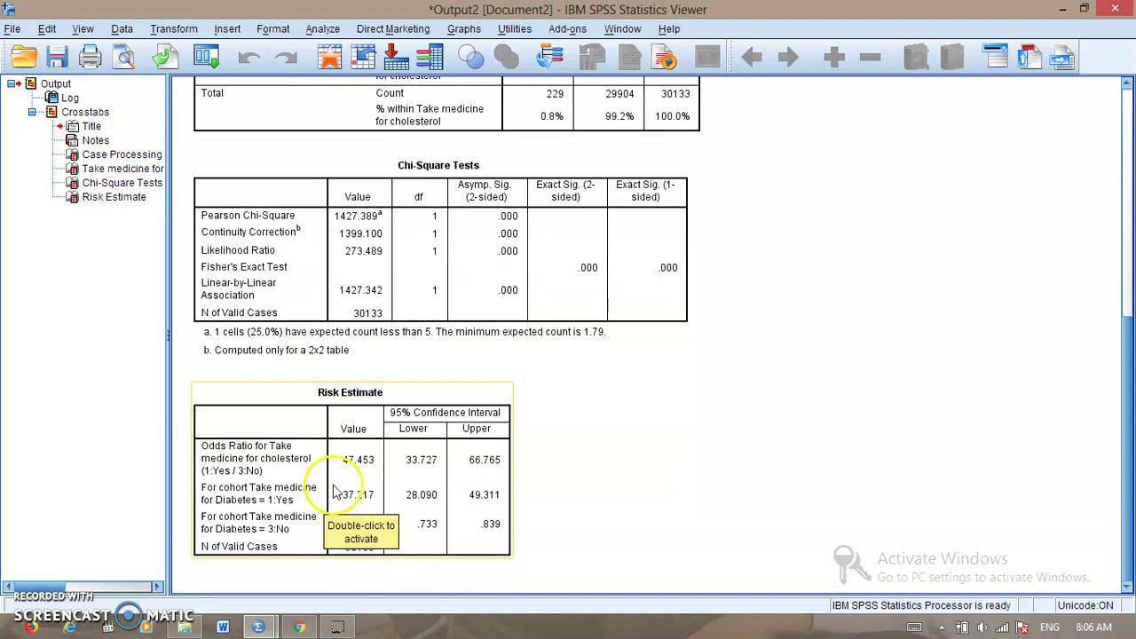
scroll(507, 297, up, 2)
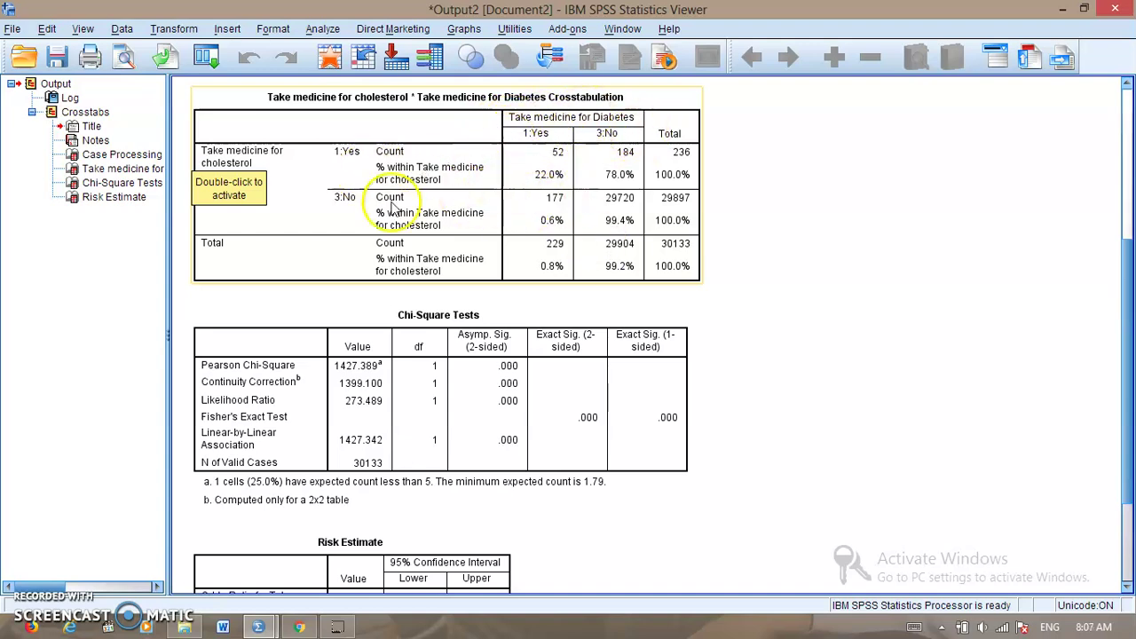
scroll(475, 213, down, 2)
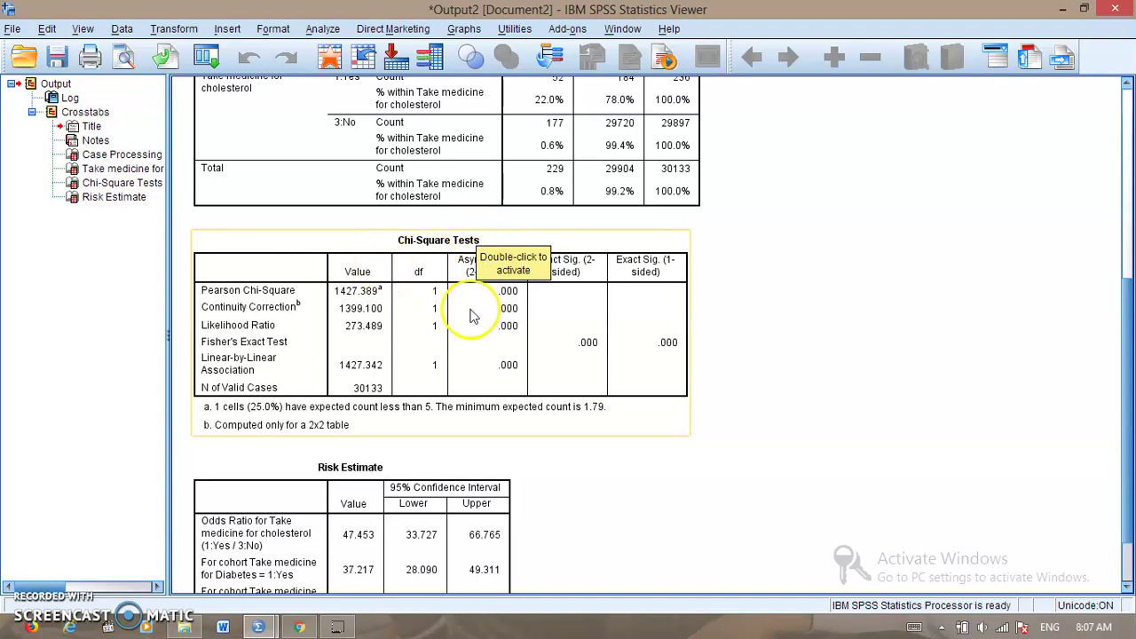